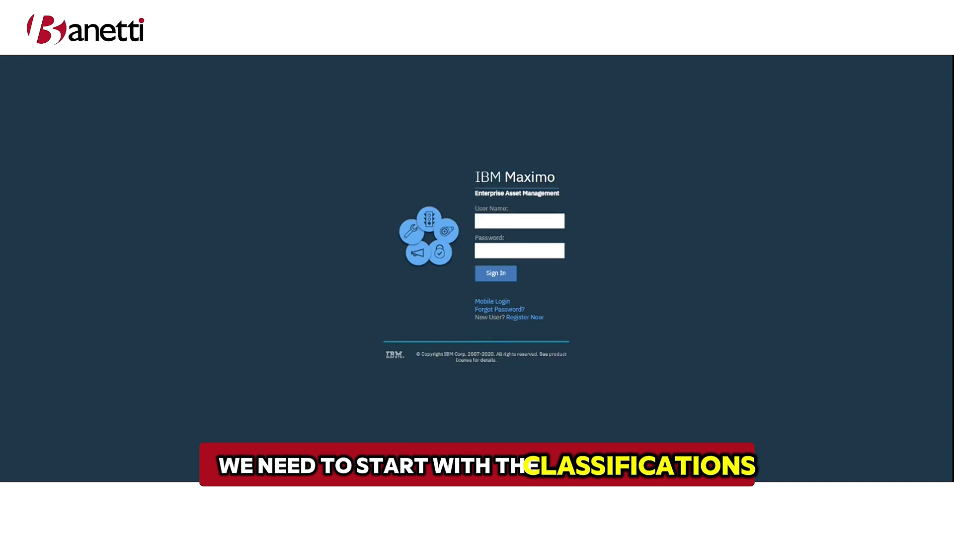
Sign in to Maximo with the user name and password to reach the start center
click(519, 221)
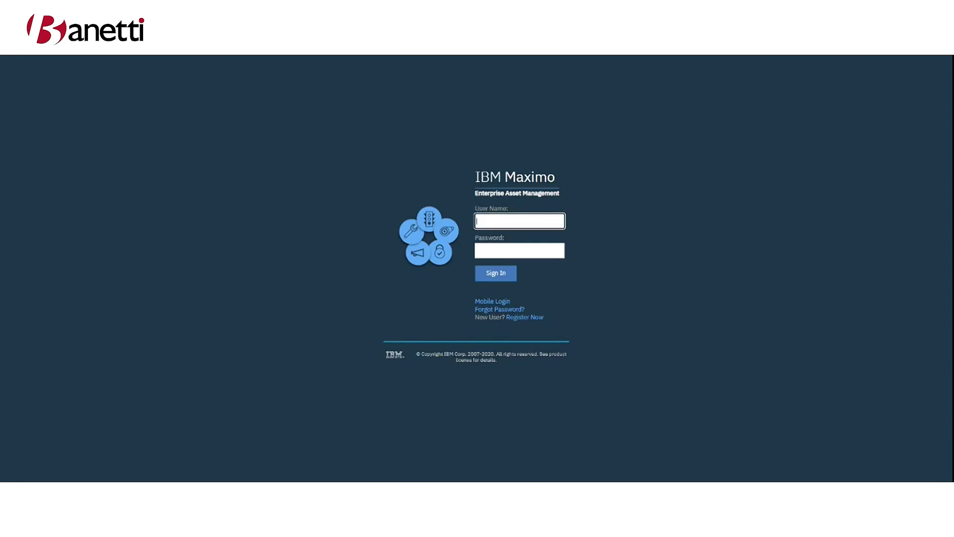
click(496, 274)
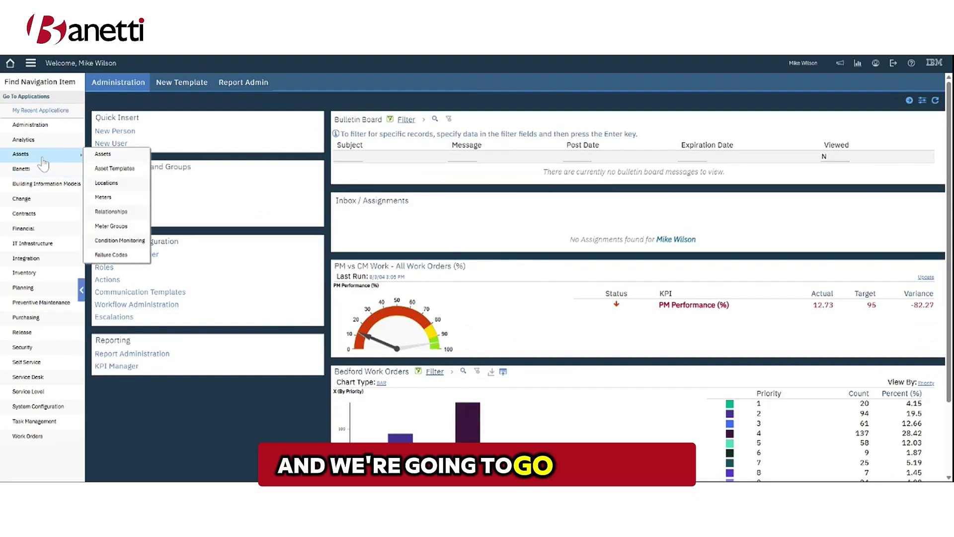
Open the Classifications application from the Administration menu
mouse_move(48, 130)
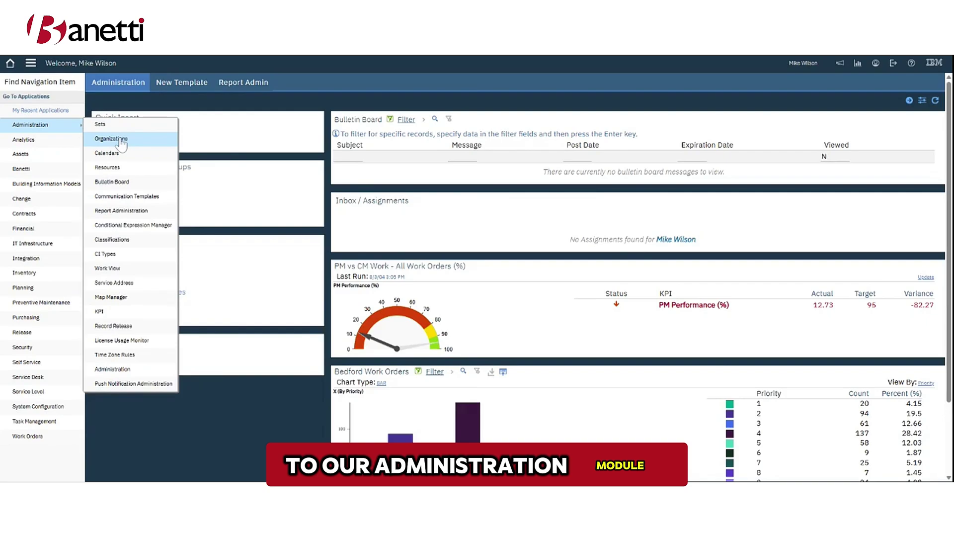
click(140, 244)
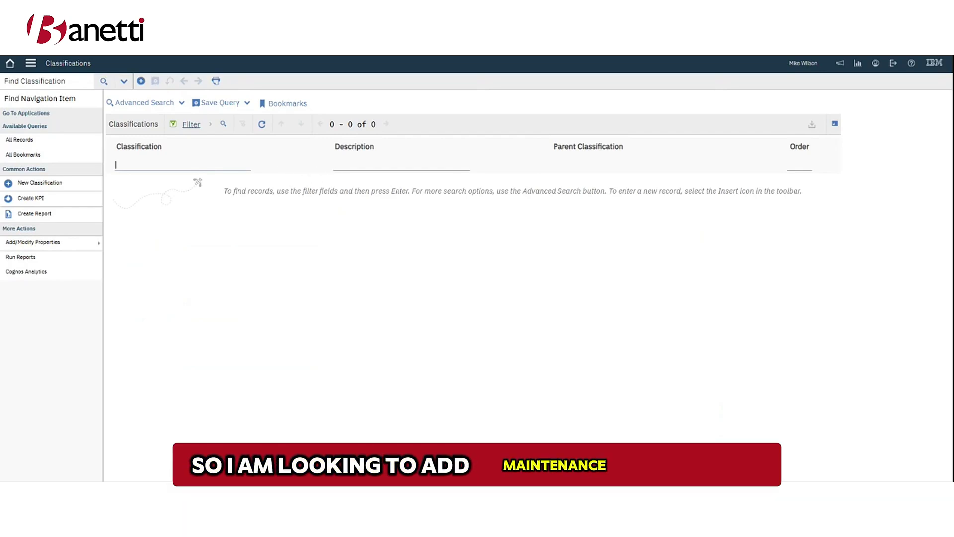
Filter classifications by description 'door' to list the six door matches
click(335, 165)
text(door)
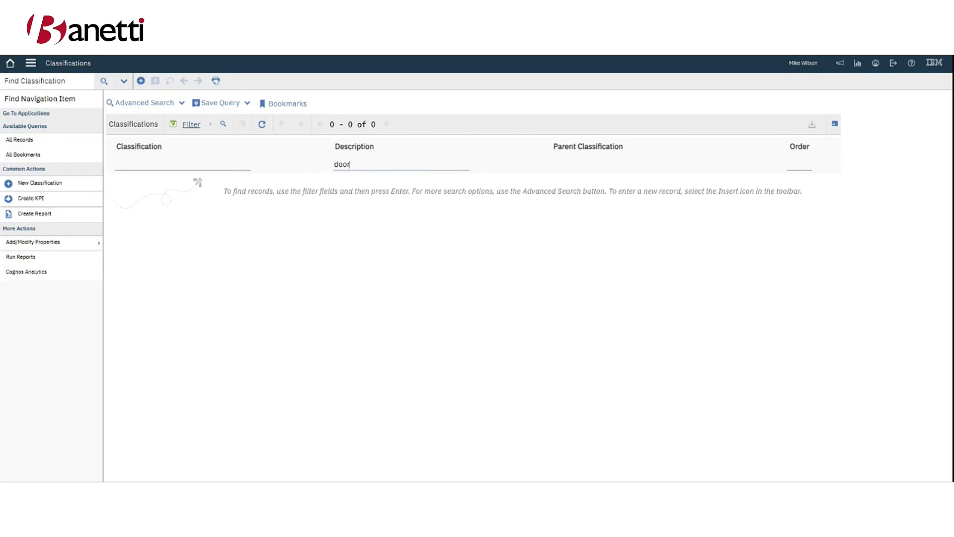
key(Return)
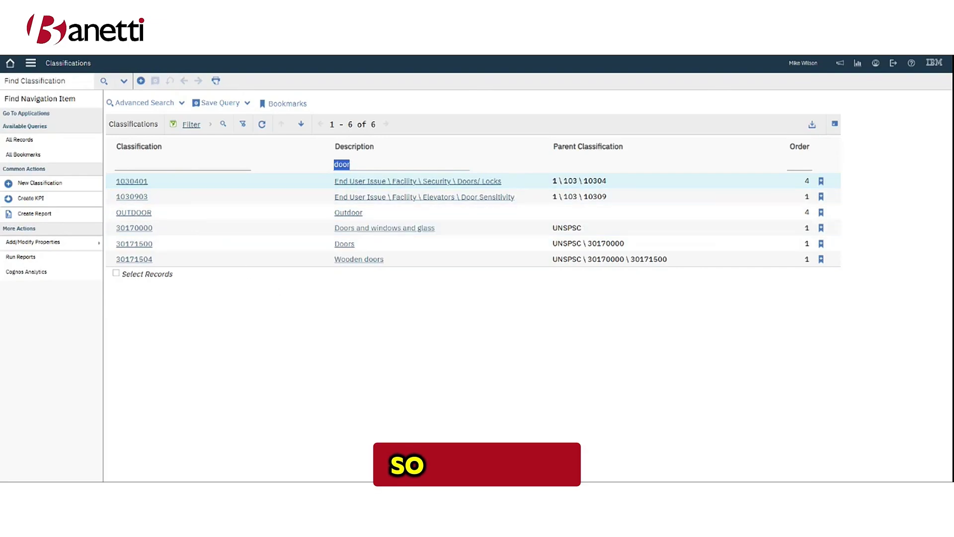
Create new classification 30171505, confirm adding it, with description Metal Doors
click(141, 81)
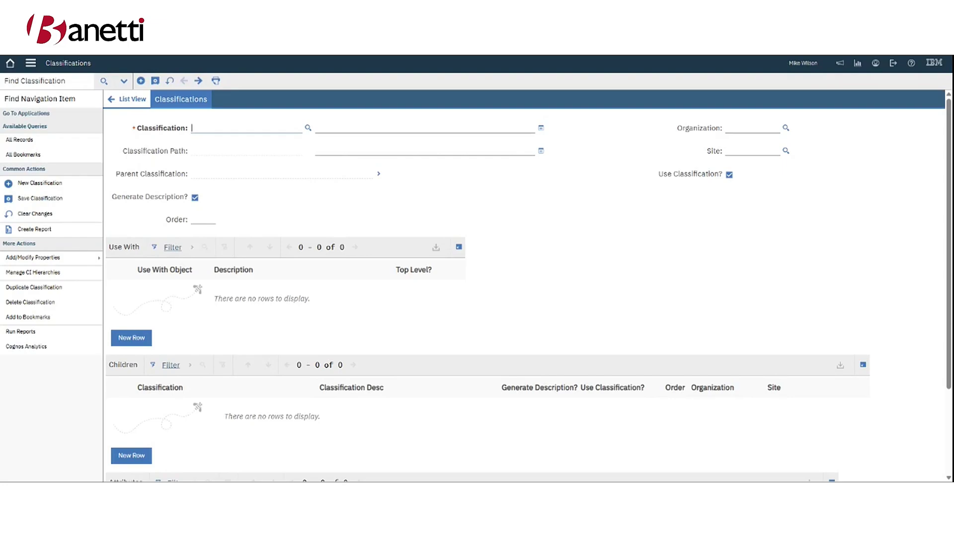
key(Tab)
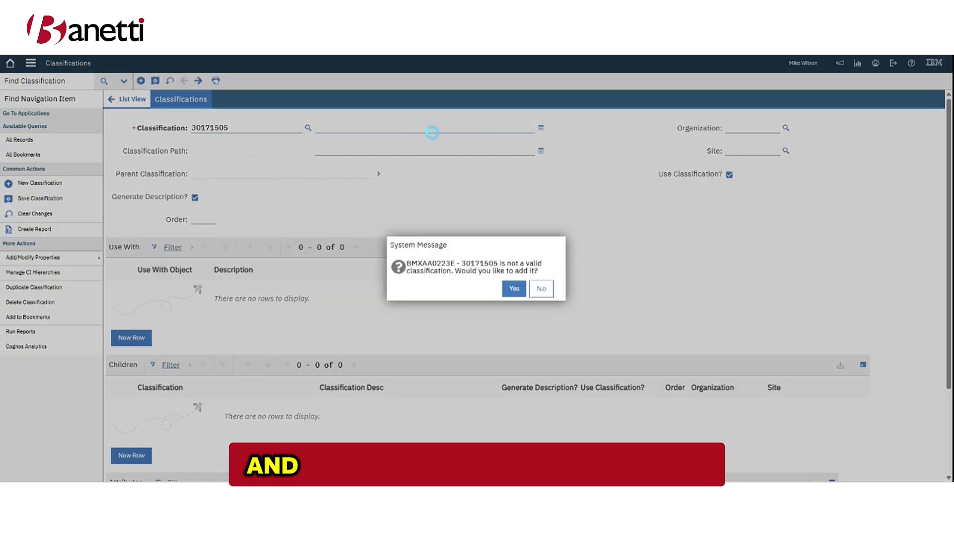
click(515, 289)
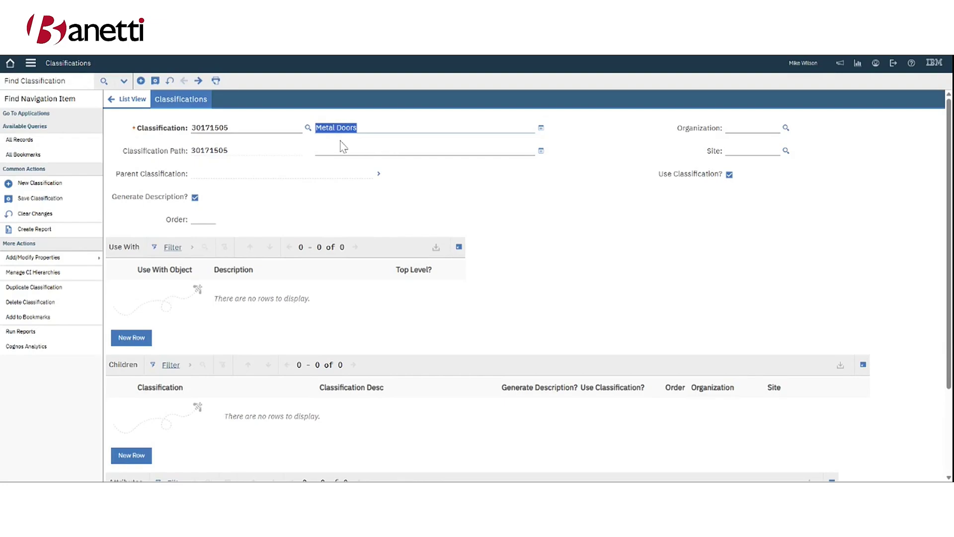
Set the parent classification to UNSPSC \ 30170000 \ 30171500 Doors
click(378, 173)
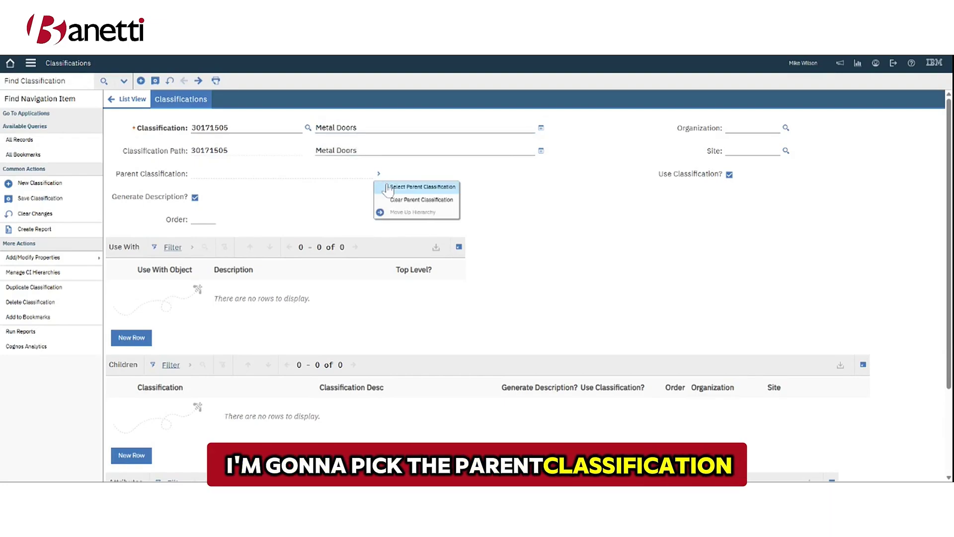
click(390, 187)
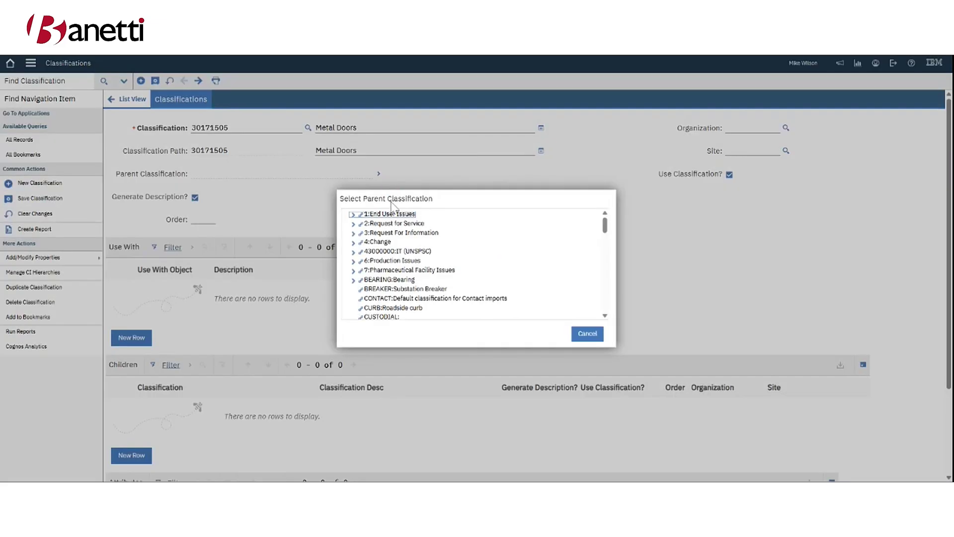
scroll(389, 258, down, 15)
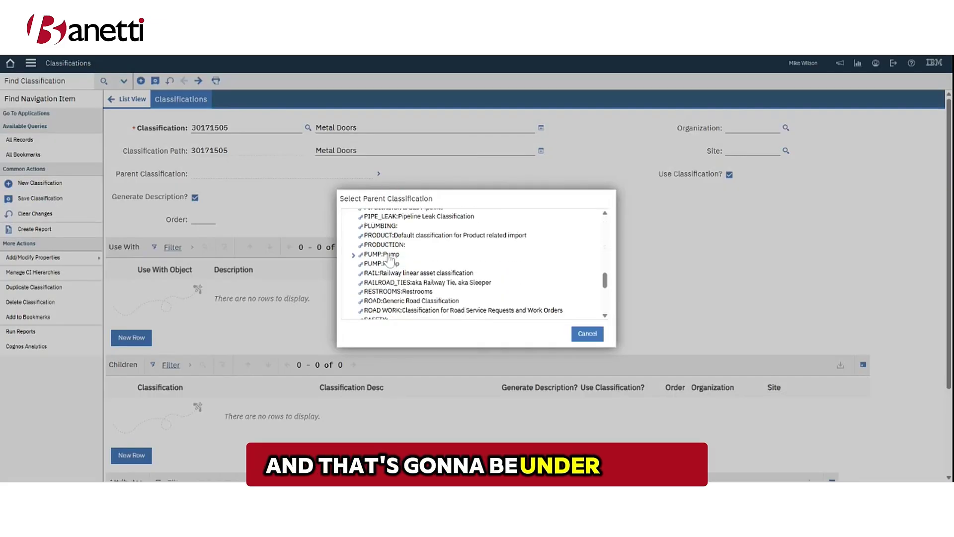
scroll(389, 258, down, 3)
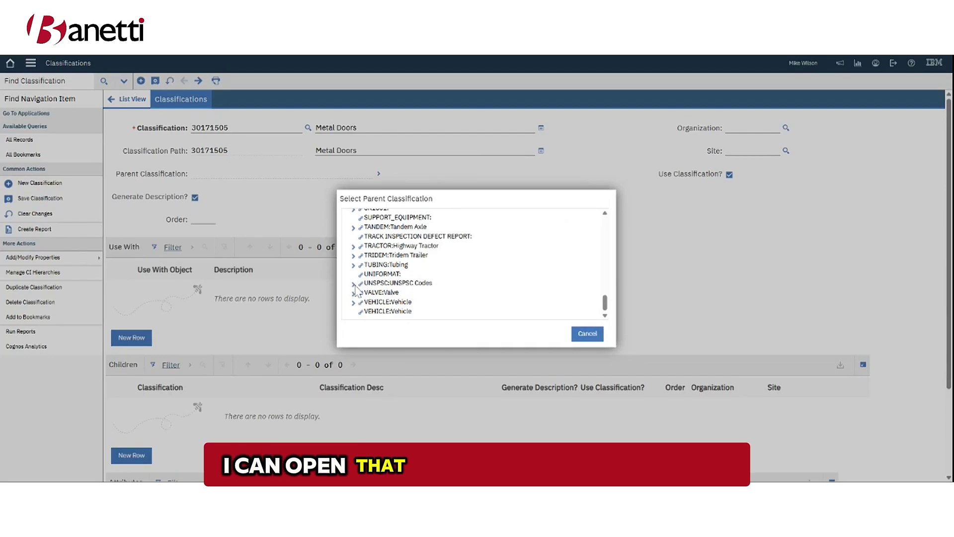
click(353, 284)
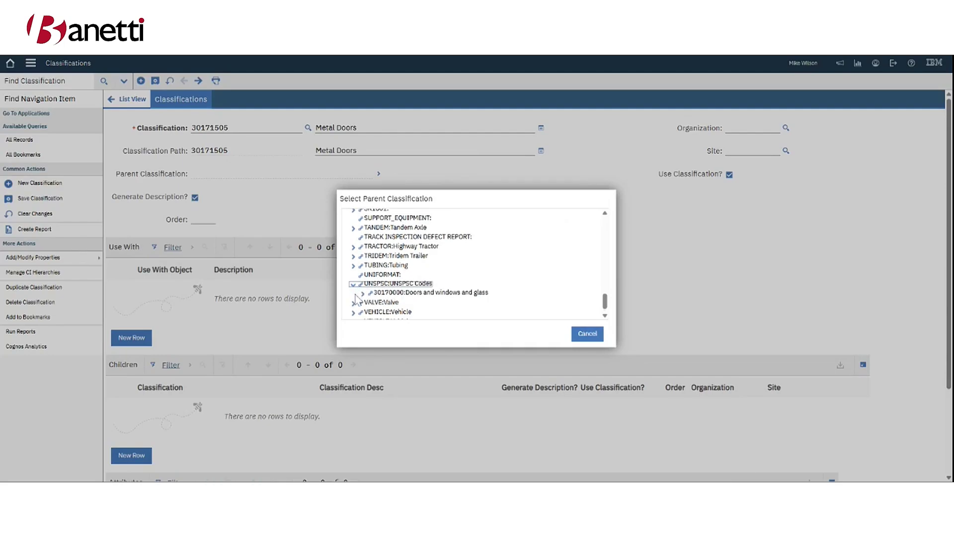
click(364, 294)
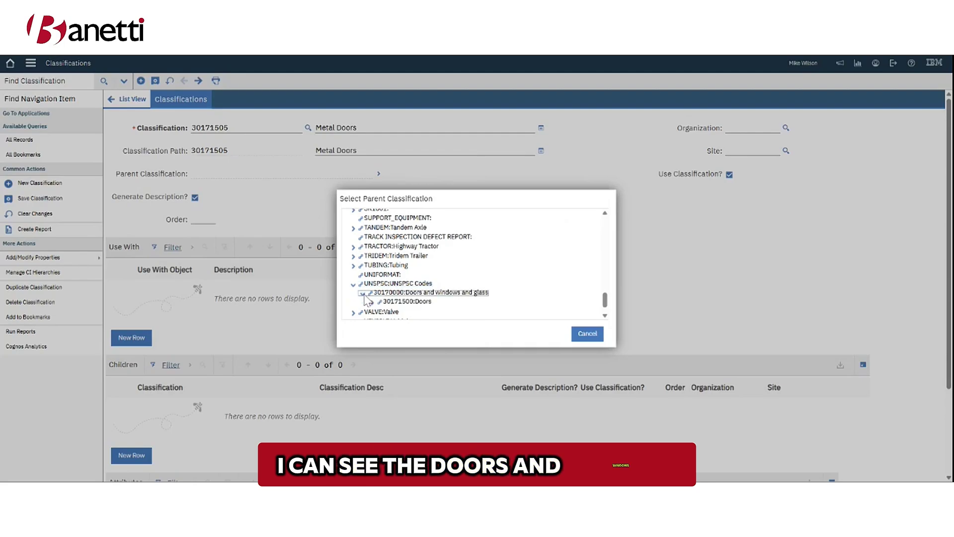
click(372, 302)
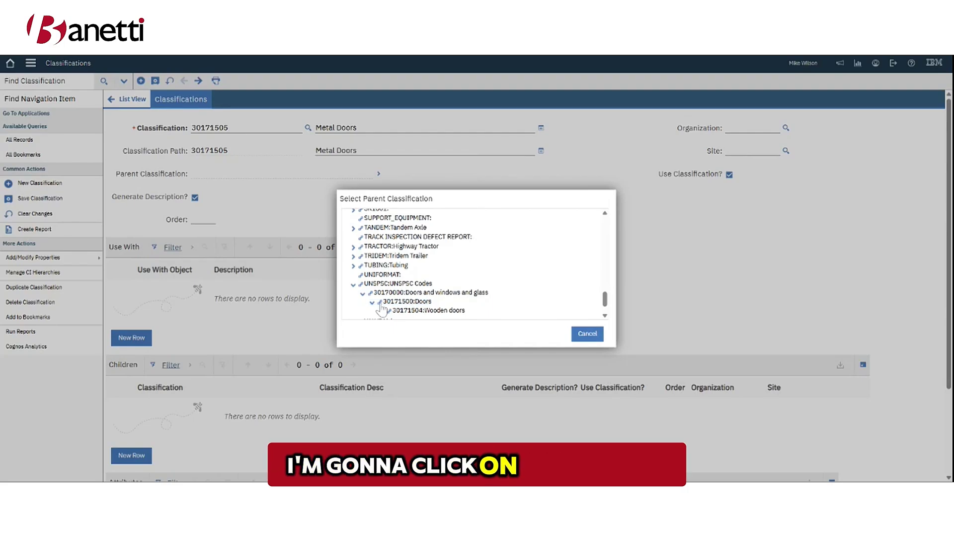
click(395, 302)
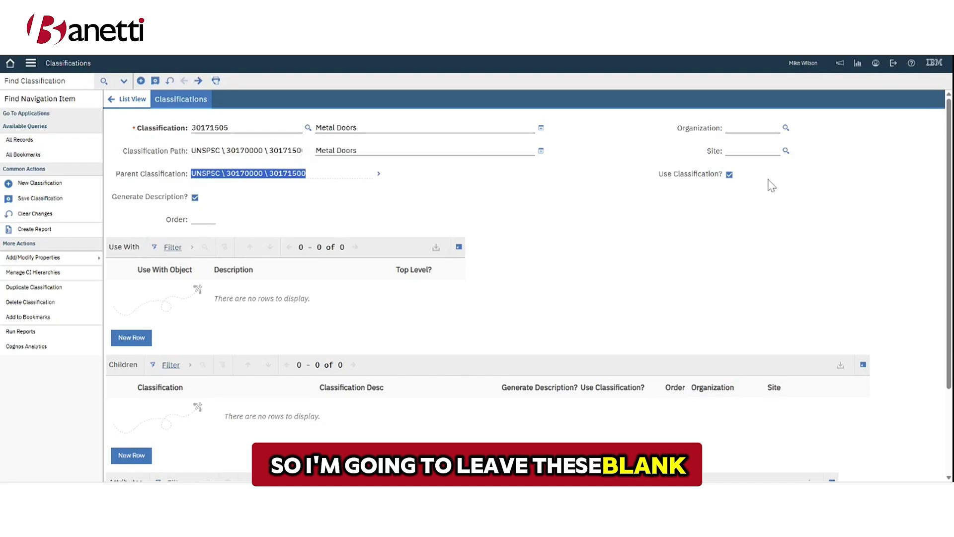
Save Metal Doors, inheriting the ASSET, ITEM and TOOLITEM use-with entries
click(156, 82)
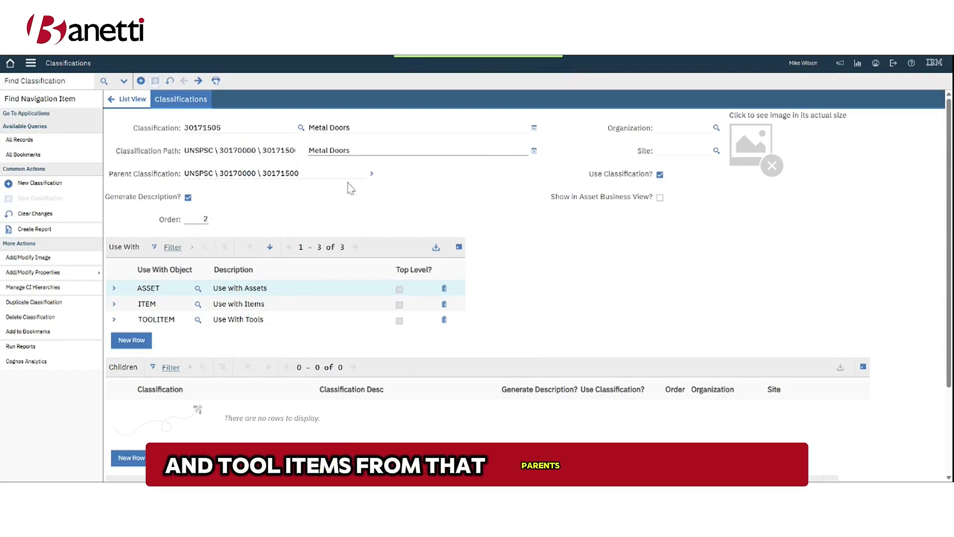
scroll(497, 258, down, 3)
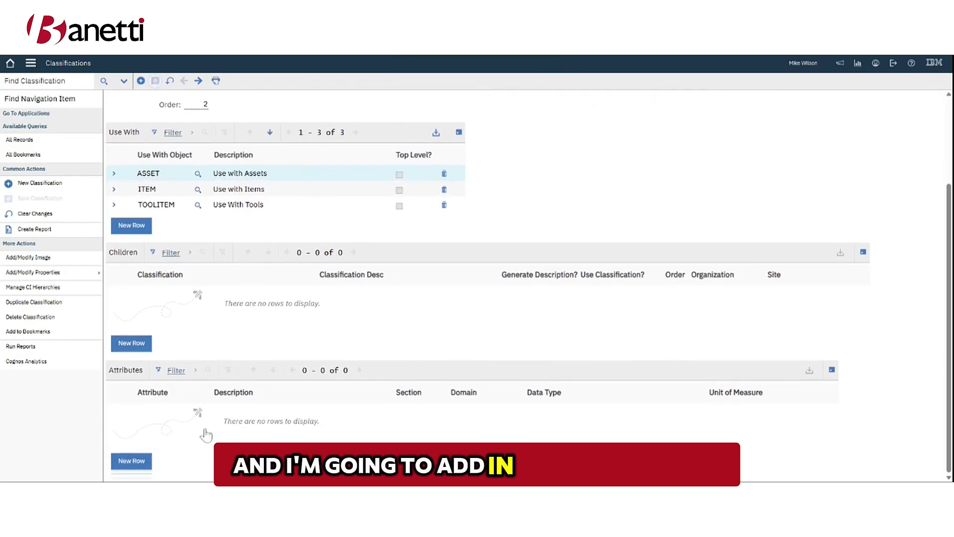
Add the OHEIGHT (Overall Height) attribute, numeric in inches, found by searching 'height'
click(139, 463)
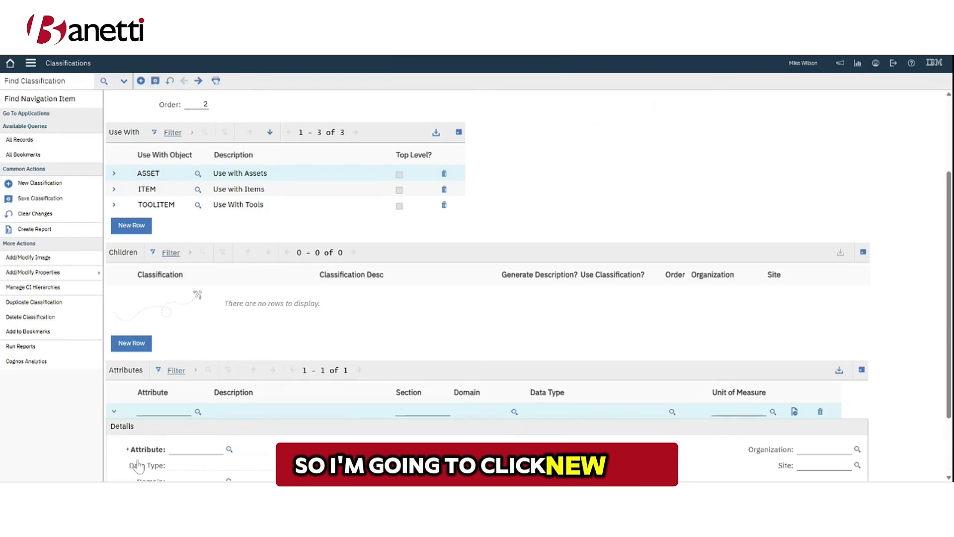
click(229, 449)
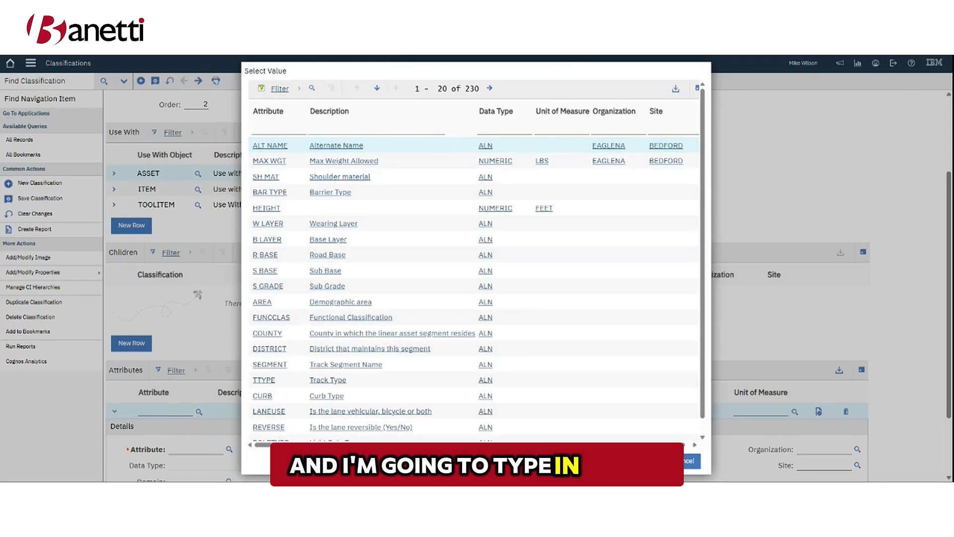
text(height)
key(Return)
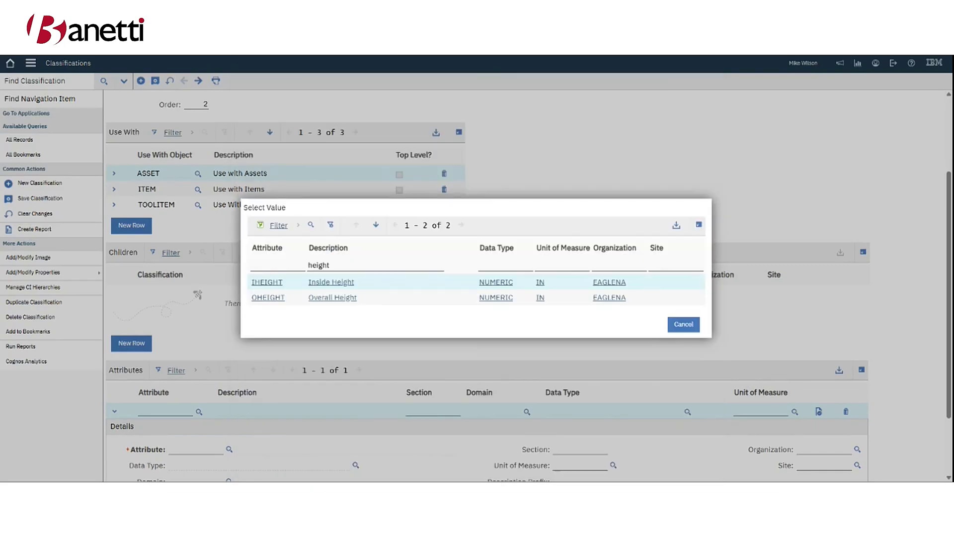
click(268, 298)
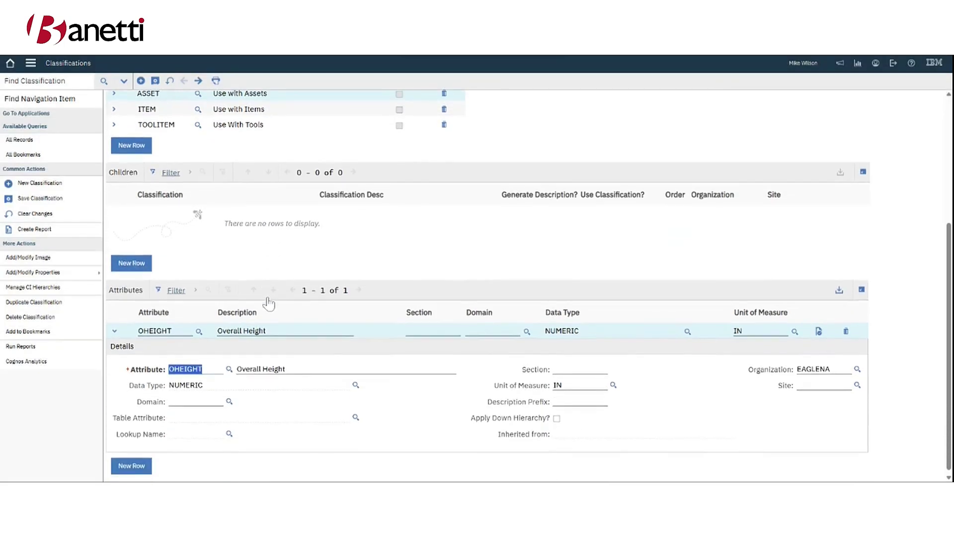
Add the OWIDTH (Overall Width) attribute and insert a blank third attribute row
click(132, 462)
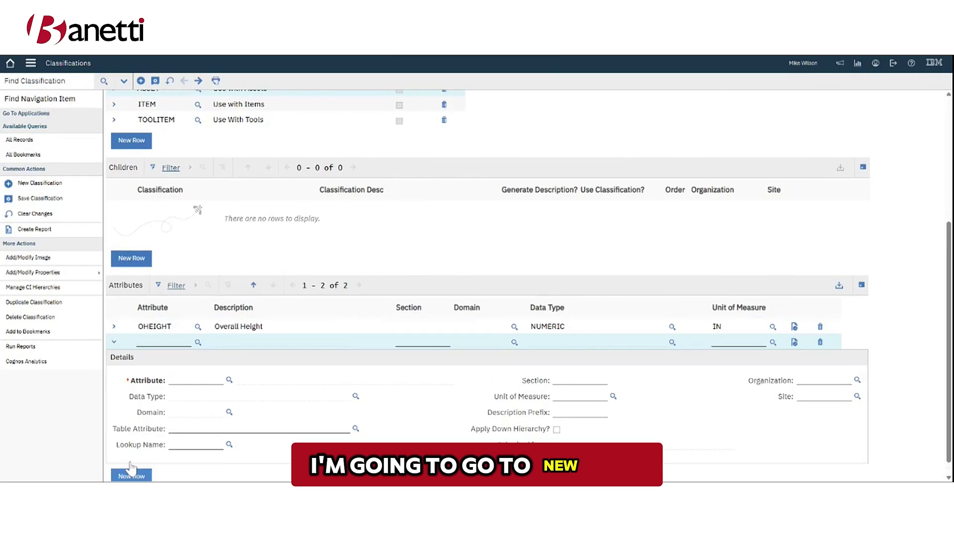
click(229, 380)
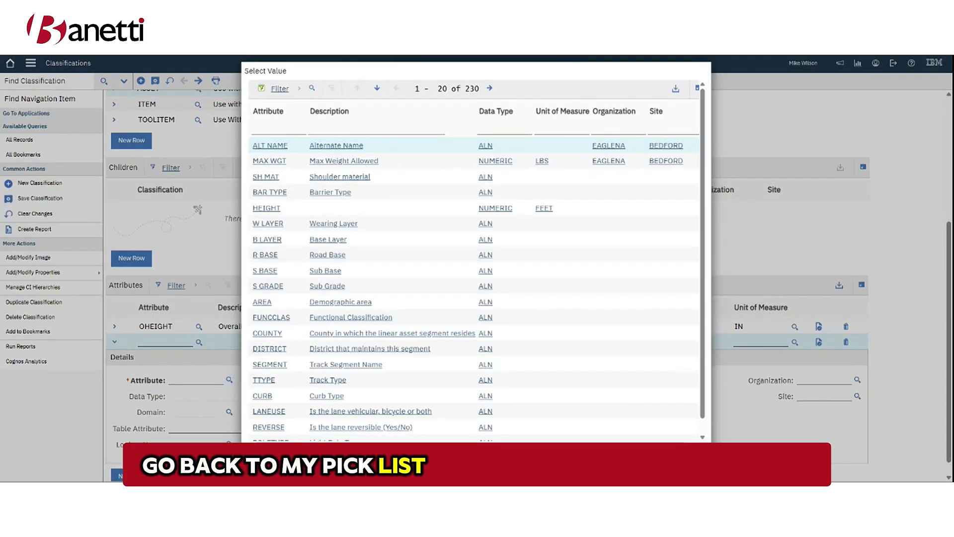
click(376, 128)
text(width)
key(Return)
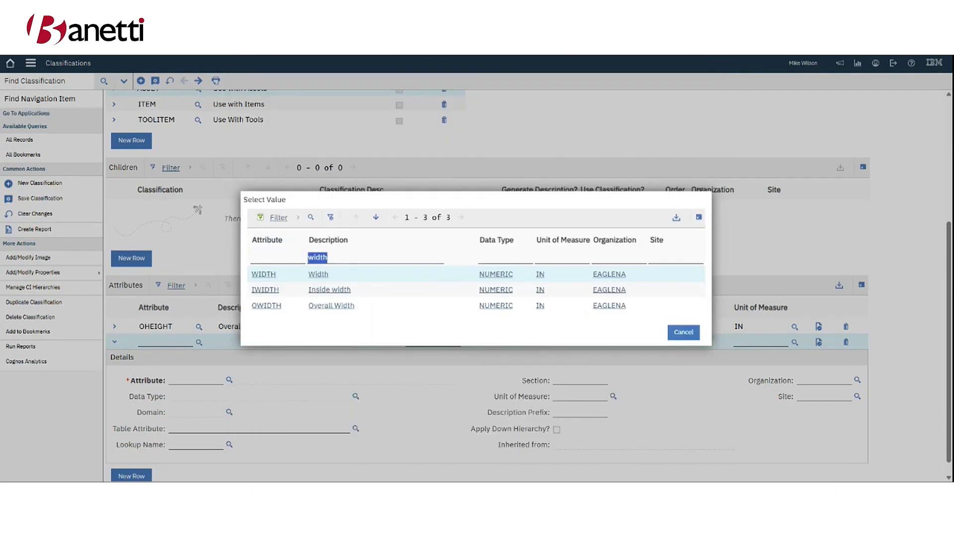
click(268, 310)
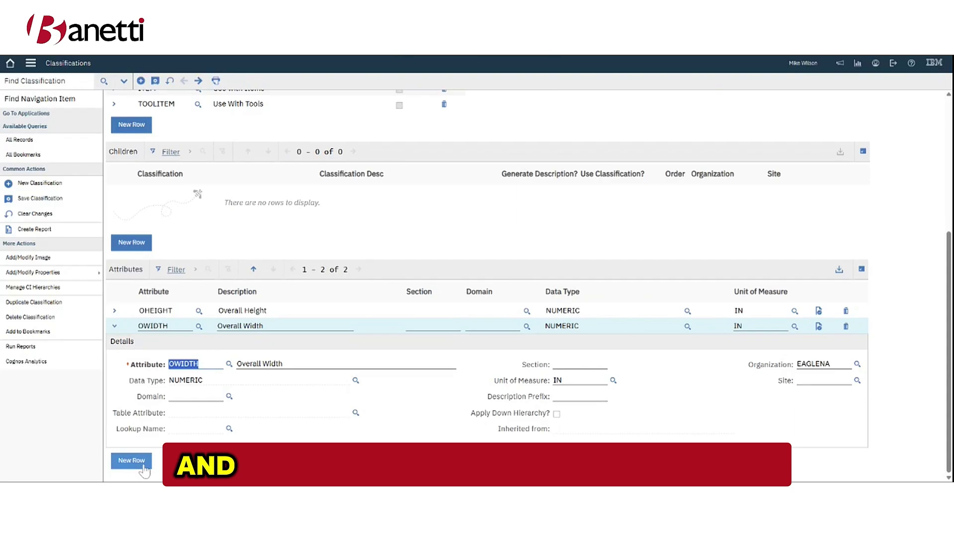
click(136, 463)
Fill the third row with the THICKNESS attribute and save the classification
click(228, 379)
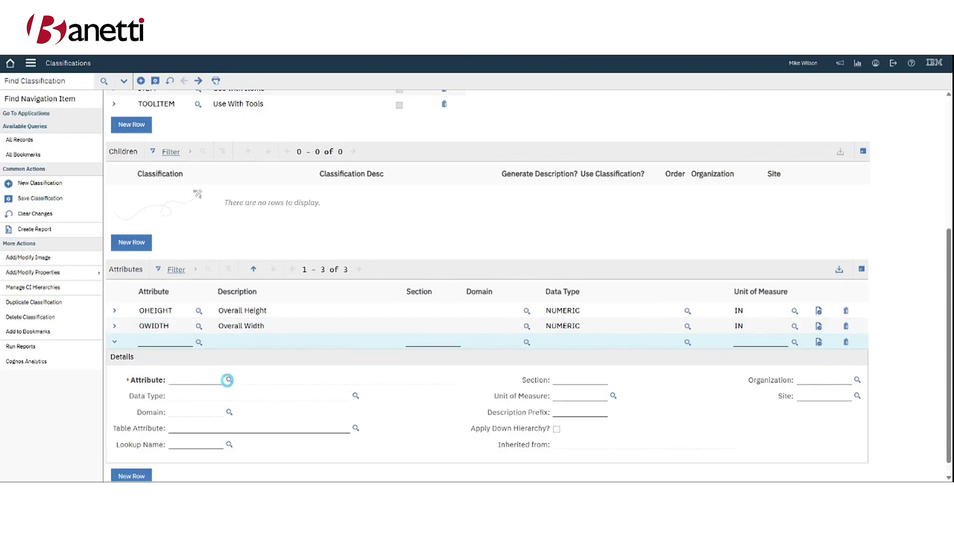
click(348, 128)
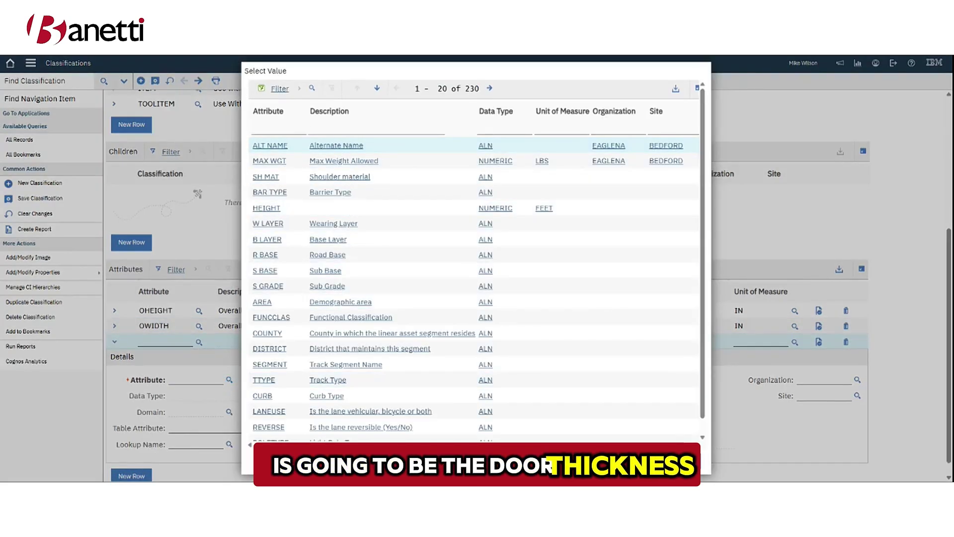
text(th)
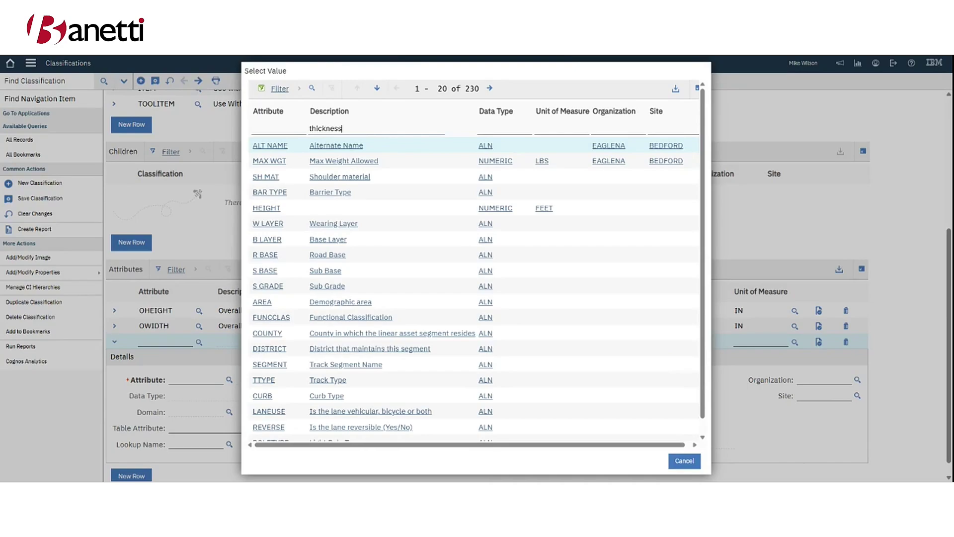
text(ickness)
key(Return)
click(277, 295)
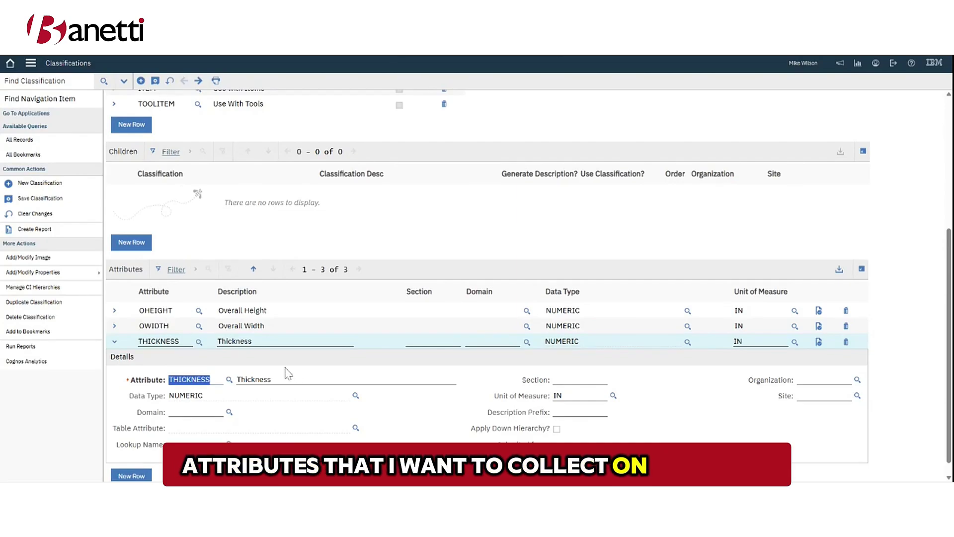
click(155, 81)
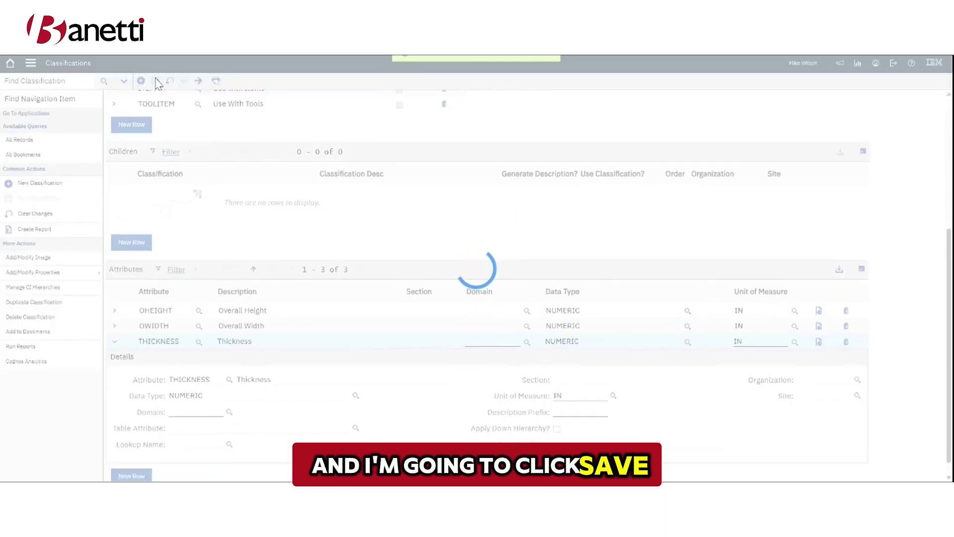
scroll(239, 219, up, 5)
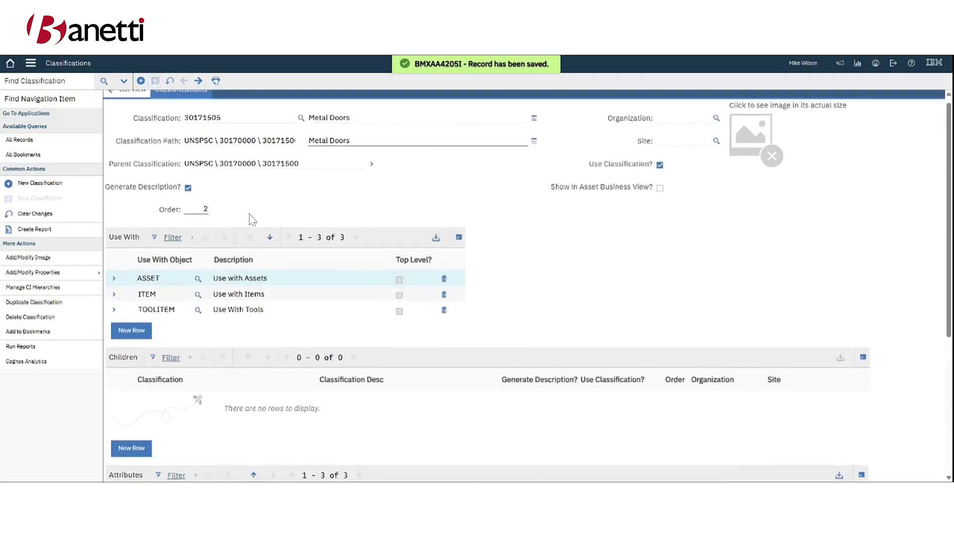